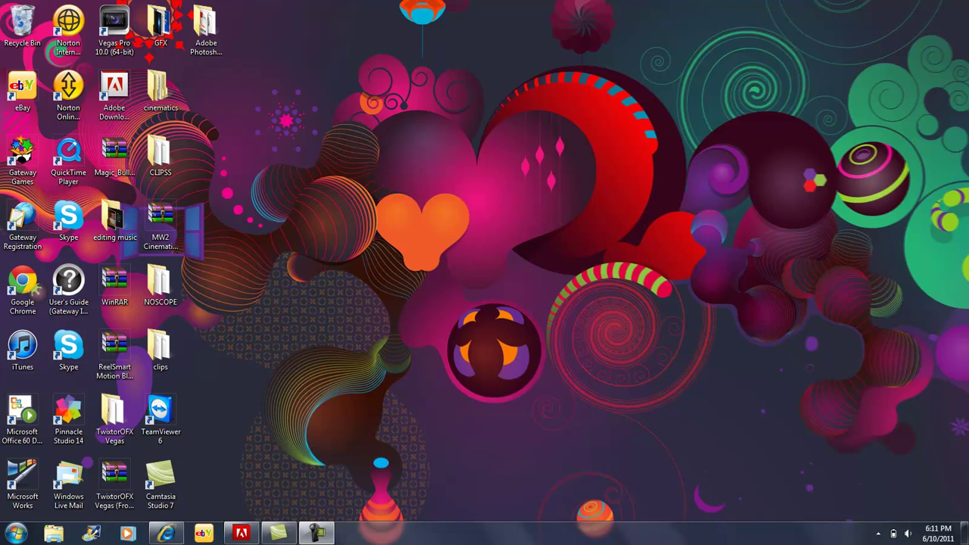
Switch to Internet Explorer, bring up the Google home page and search for "rocket dock".
left_click(166, 534)
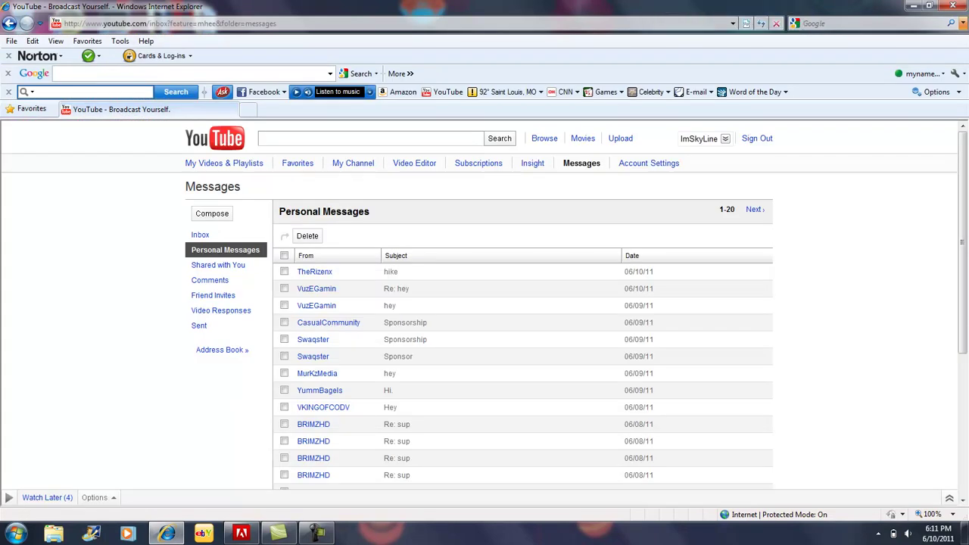
left_click(356, 74)
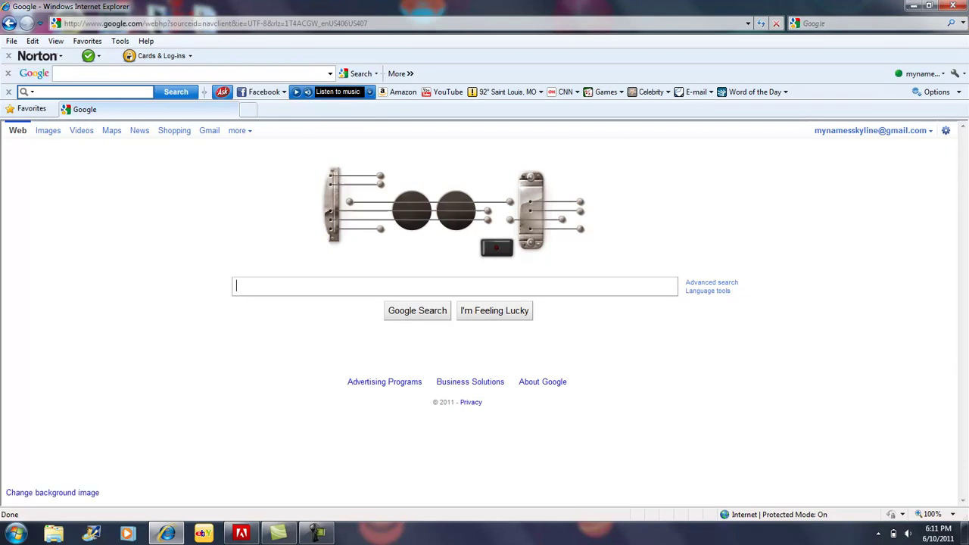
type("roc")
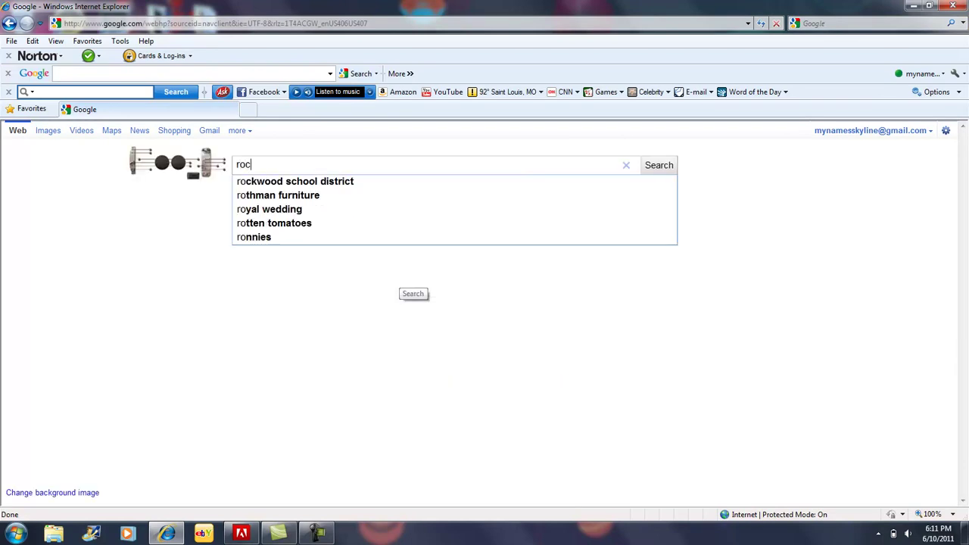
type("ket dock")
key("Return")
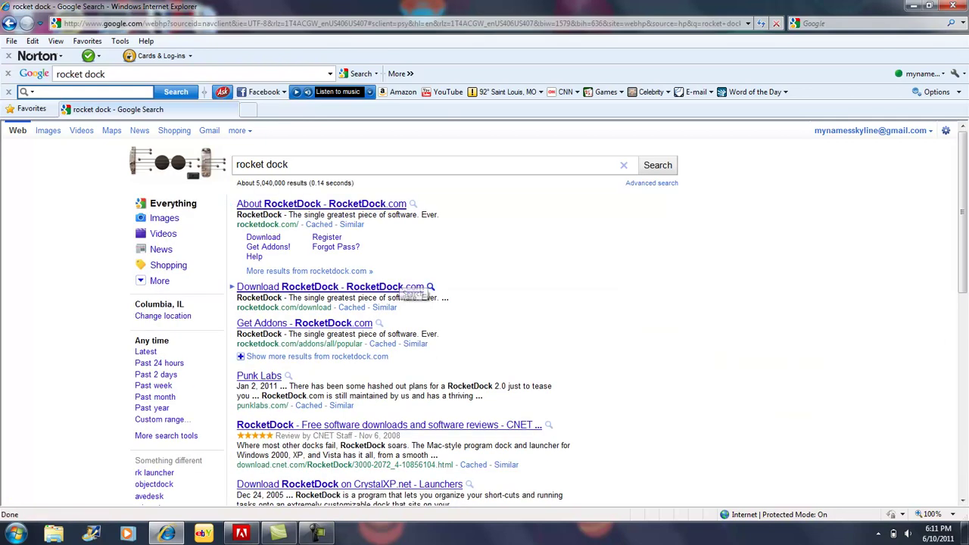
Open the RocketDock website's download page and save the RocketDock-v1.3.5 installer to the Desktop.
left_click(321, 204)
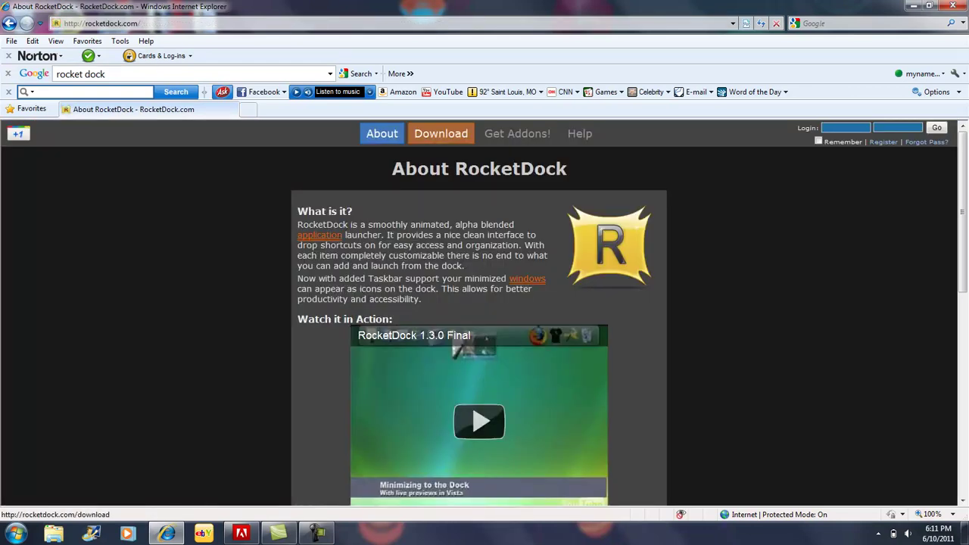
left_click(440, 134)
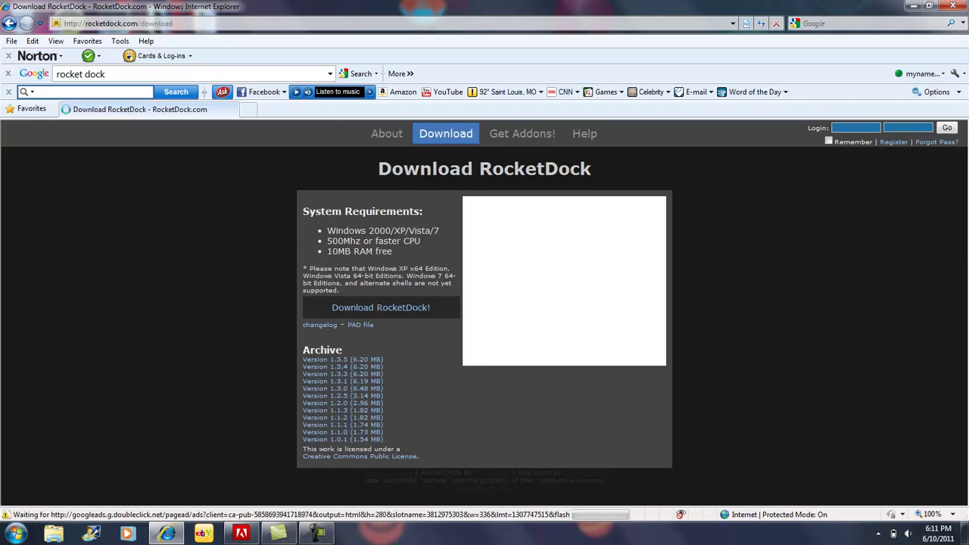
left_click(381, 307)
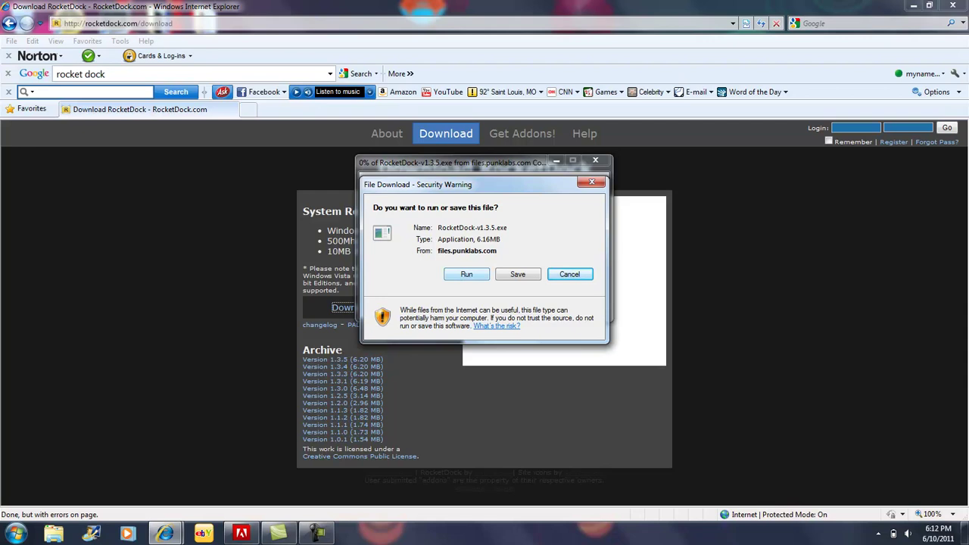
left_click(517, 274)
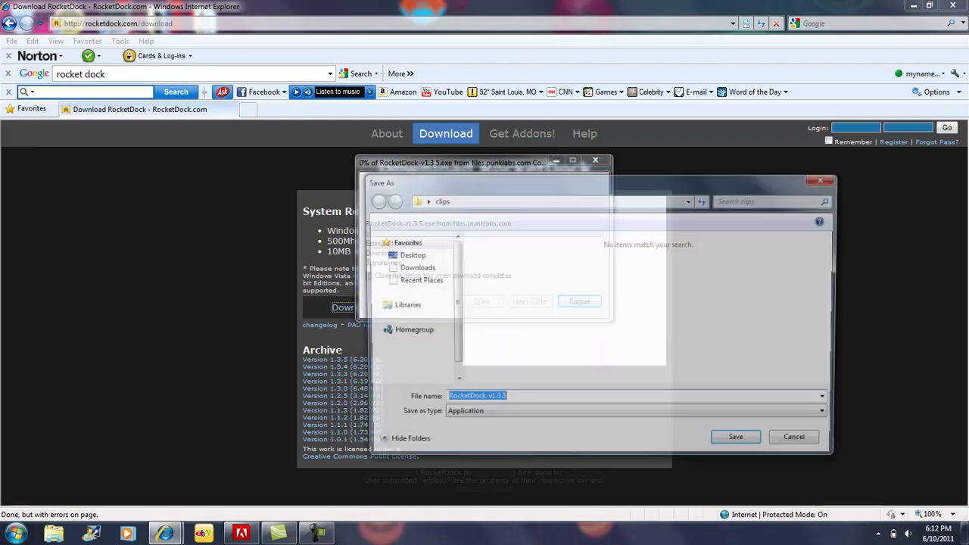
left_click(407, 255)
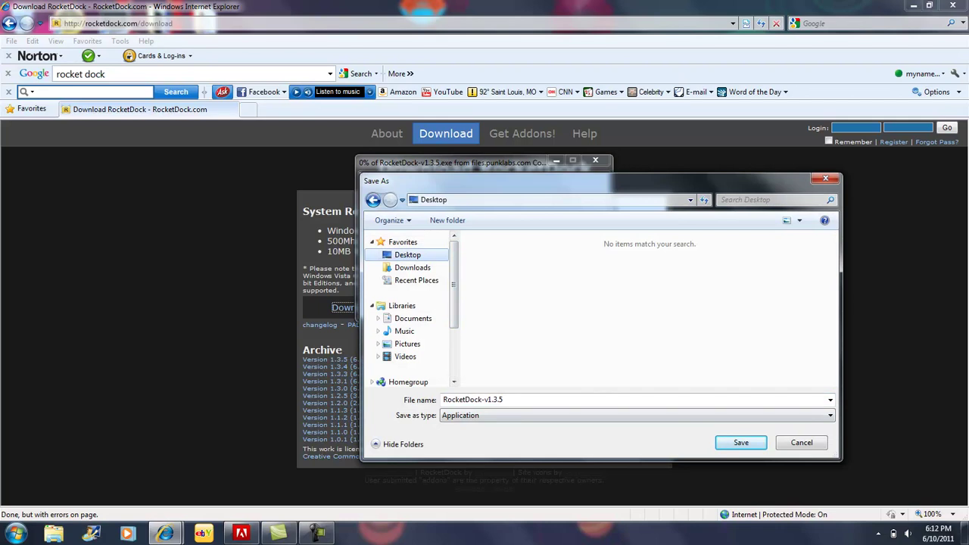
key("Return")
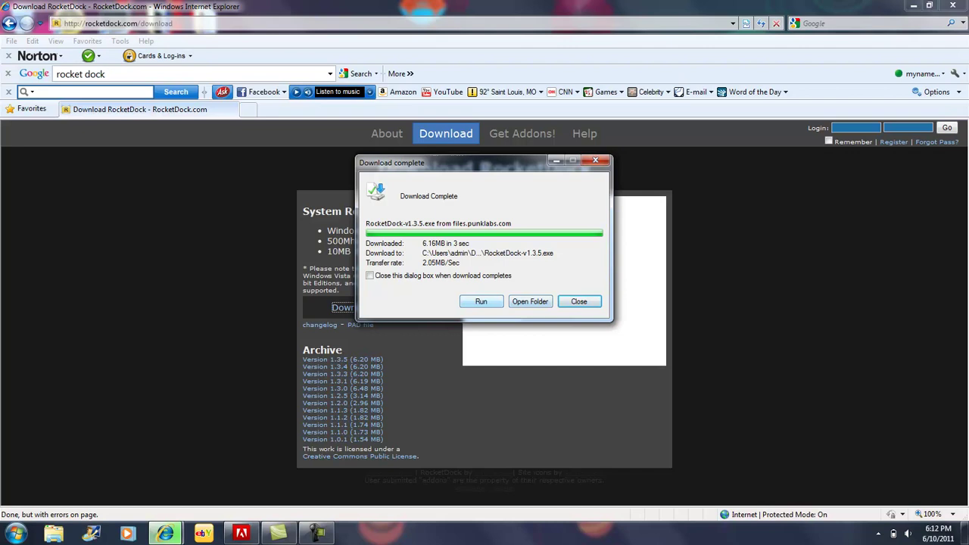
Run the downloaded installer in English, accept the license agreement and keep the C:\Program Files (x86)\RocketDock destination folder.
left_click(481, 301)
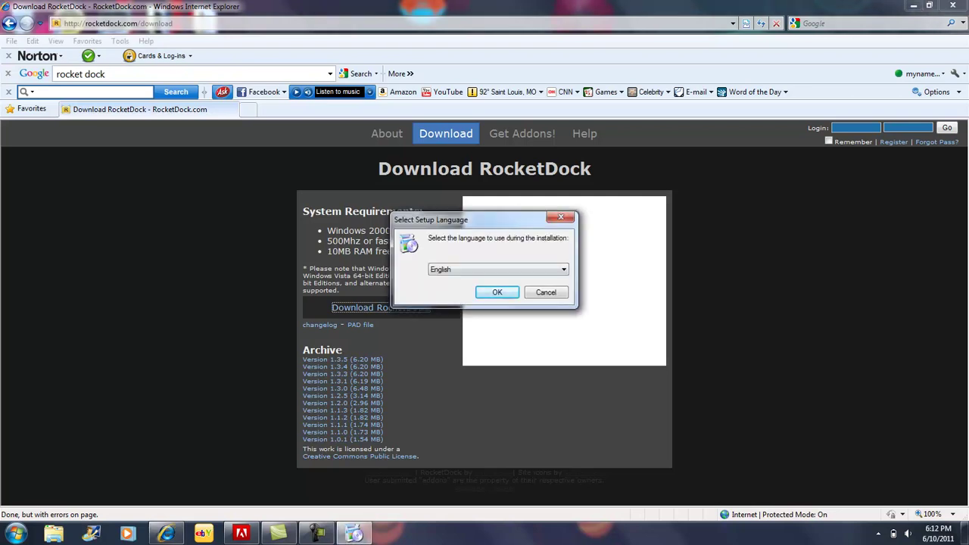
key("Return")
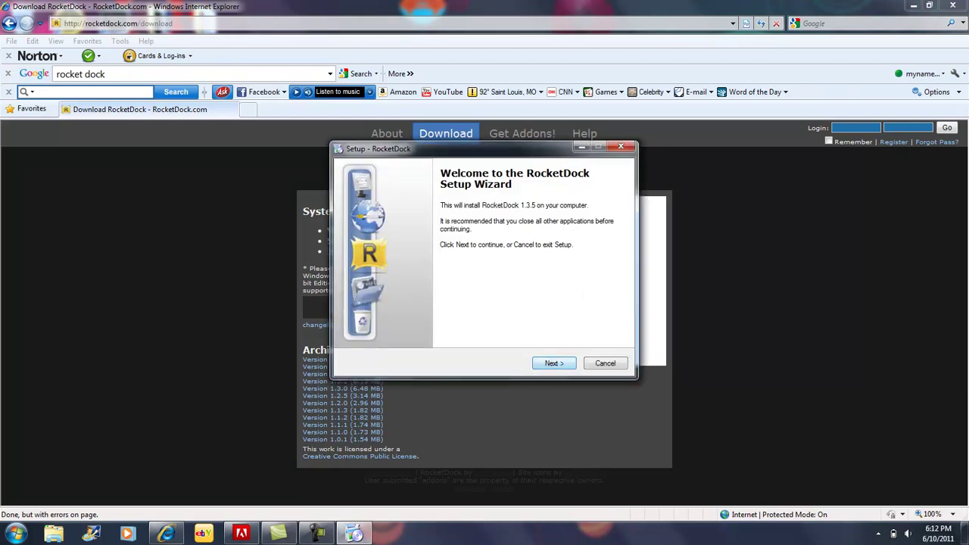
key("Return")
left_click(362, 325)
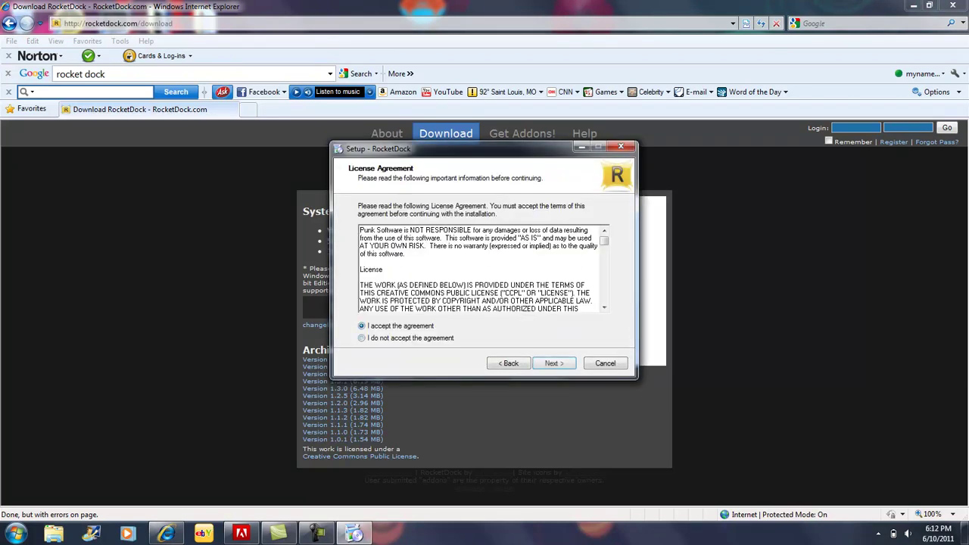
key("Return")
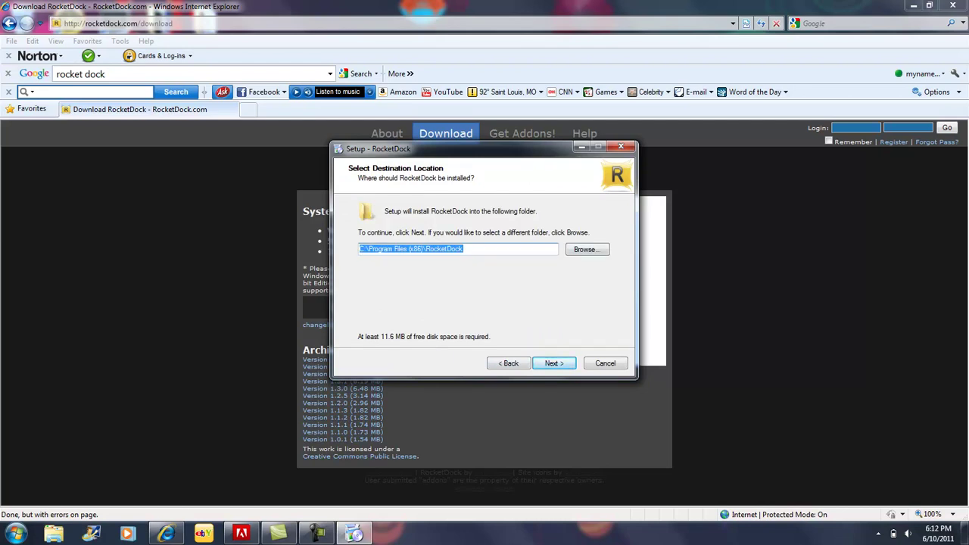
key("Return")
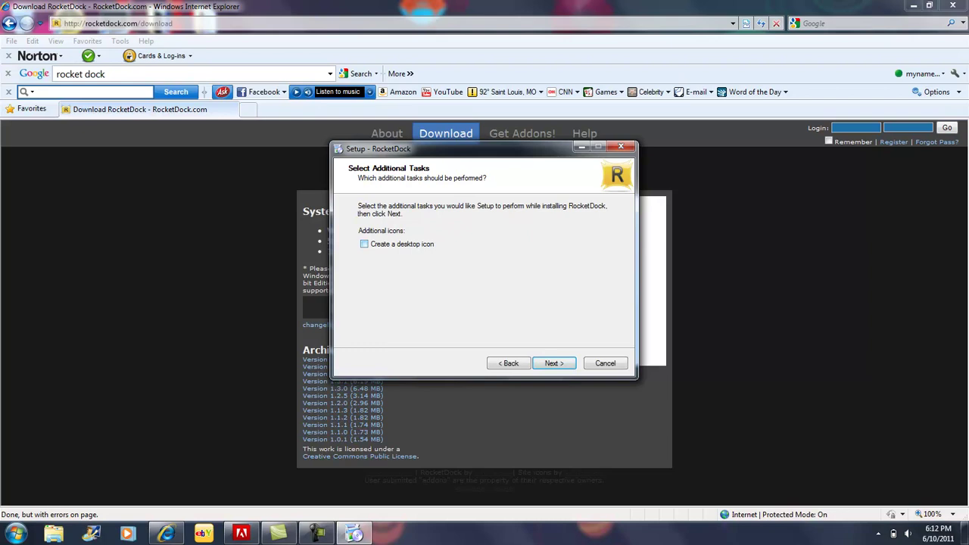
Install RocketDock with a desktop icon, finish the setup wizard and minimize the browser to show the desktop.
key("space")
key("Return")
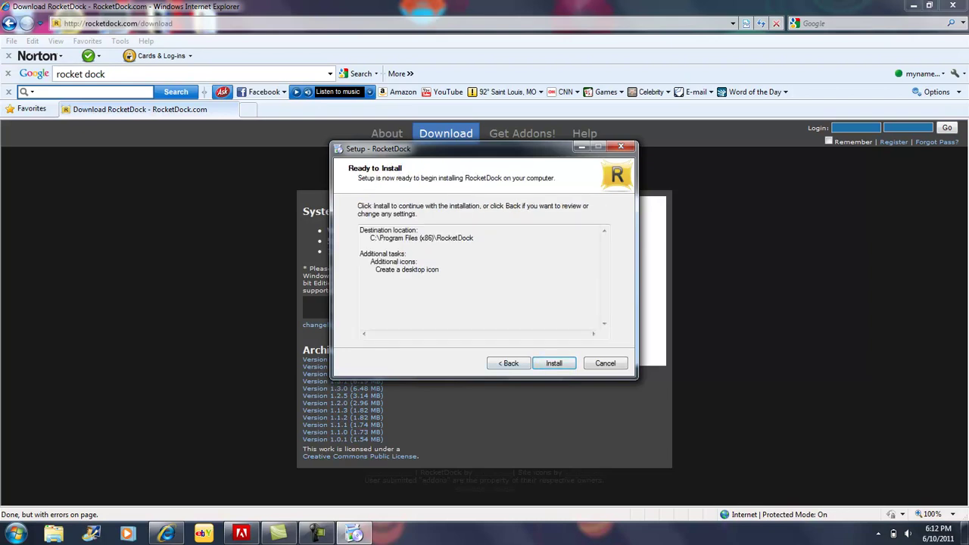
key("Return")
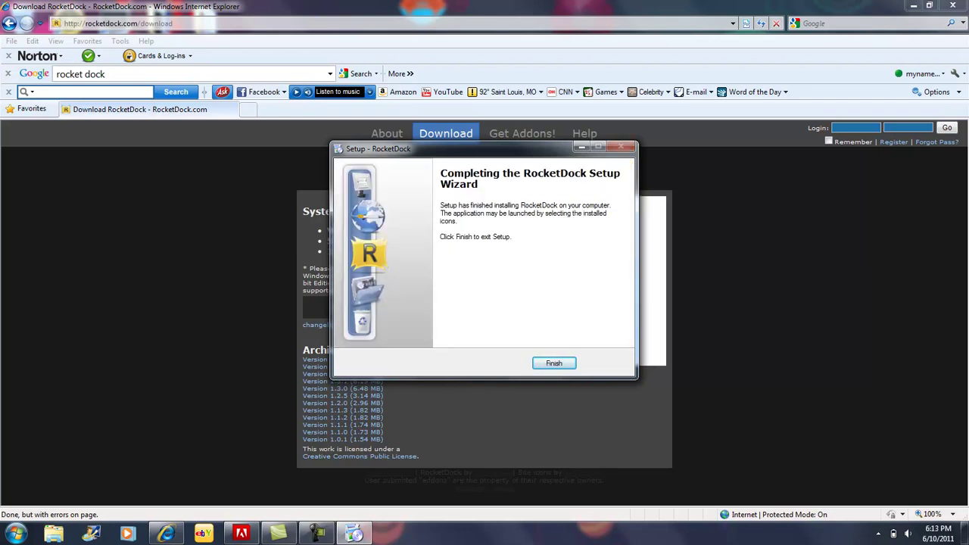
left_click(554, 363)
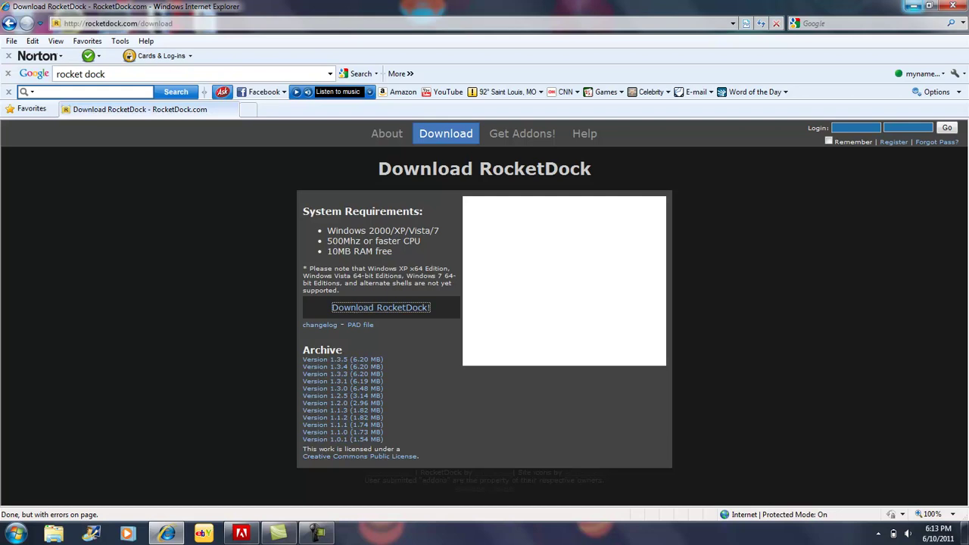
left_click(913, 6)
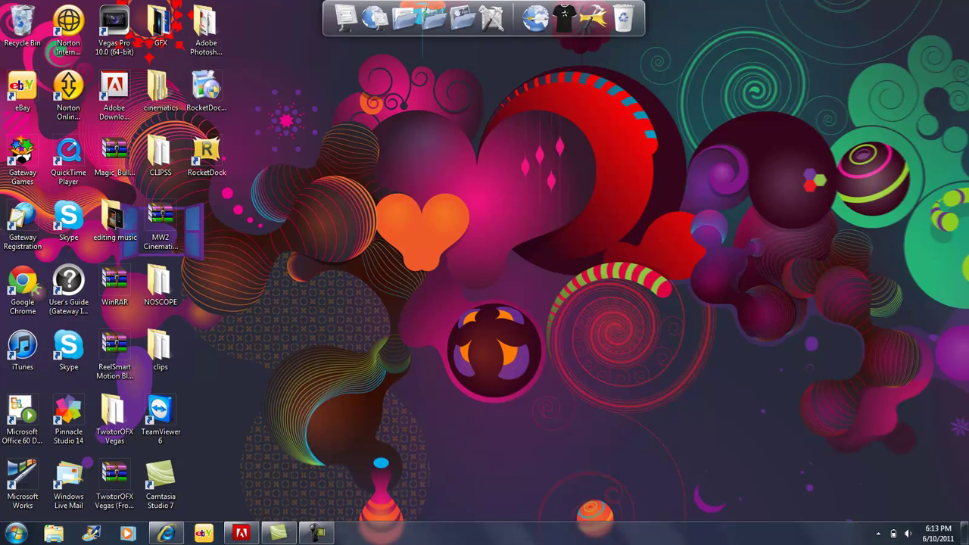
Add all the desktop icons to the dock and move the Windows taskbar to the right edge of the screen.
left_click_drag(245, 23, 4, 506)
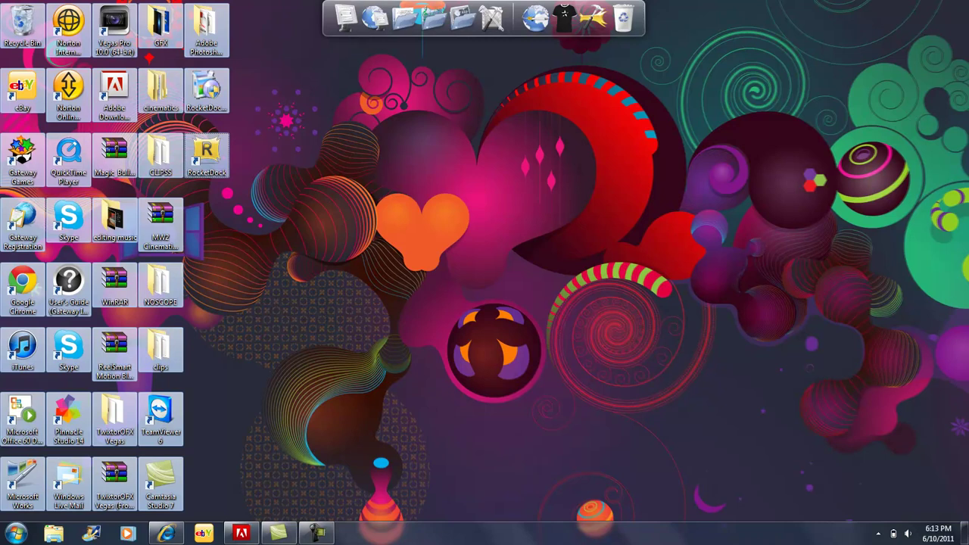
mouse_move(422, 17)
left_mouse_down()
mouse_move(409, 24)
mouse_move(425, 31)
left_mouse_up()
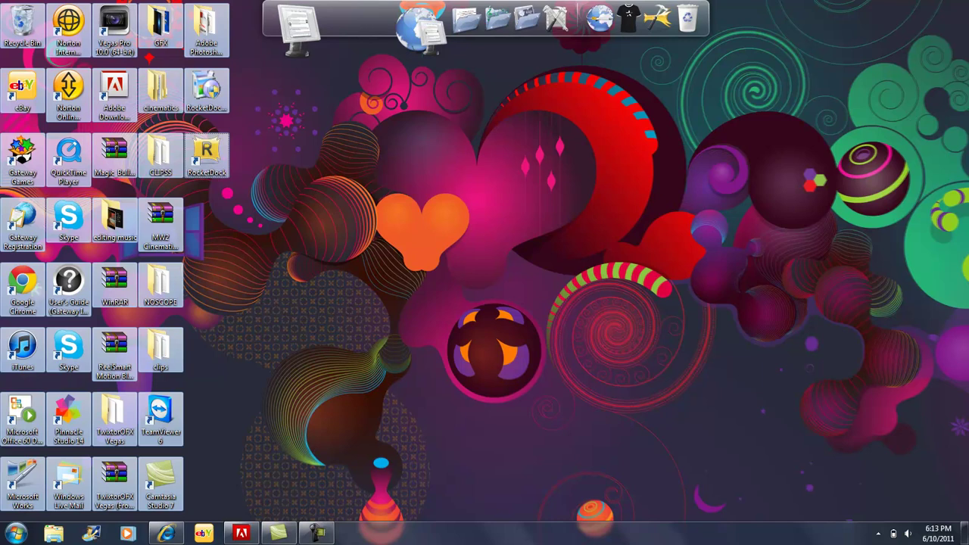
left_click_drag(424, 29, 424, 29)
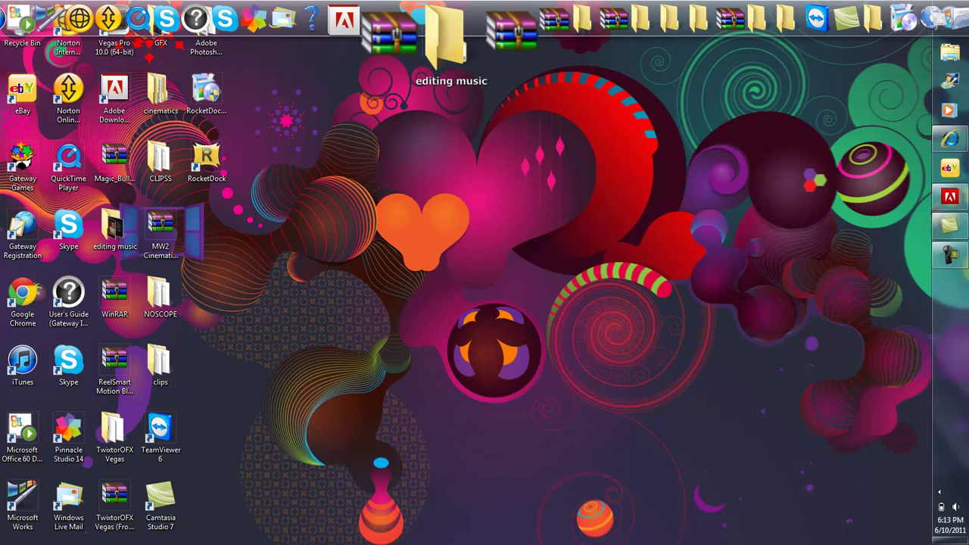
Set the dock's screen position to Bottom.
right_click(445, 31)
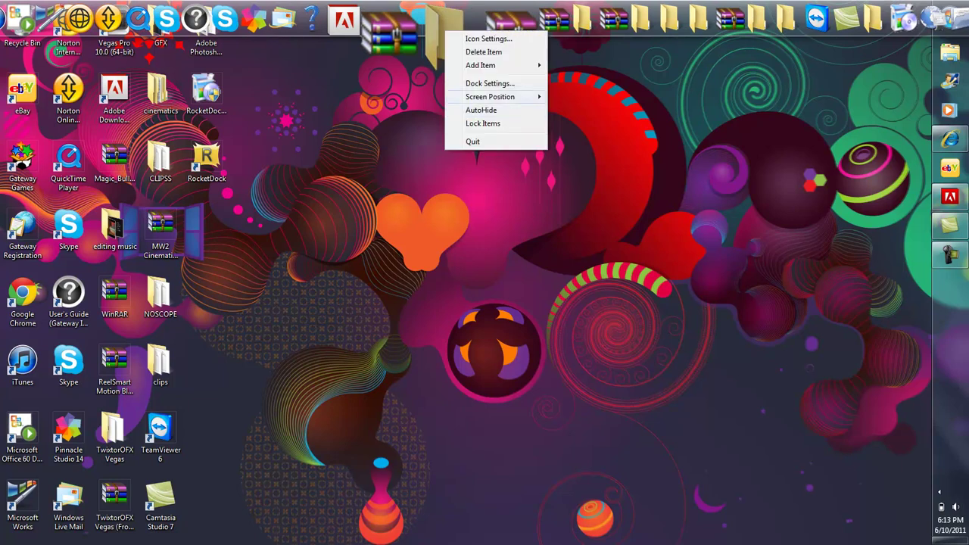
mouse_move(499, 97)
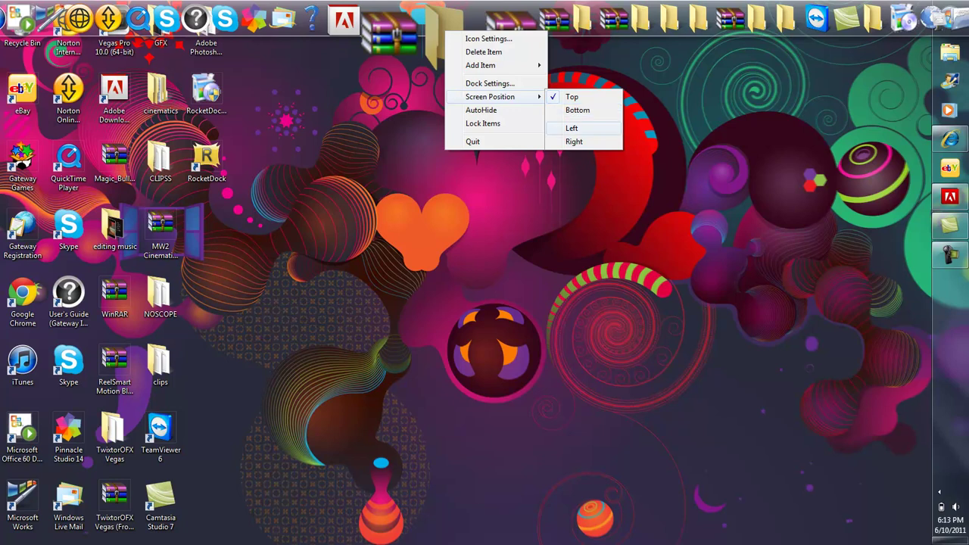
left_click(578, 109)
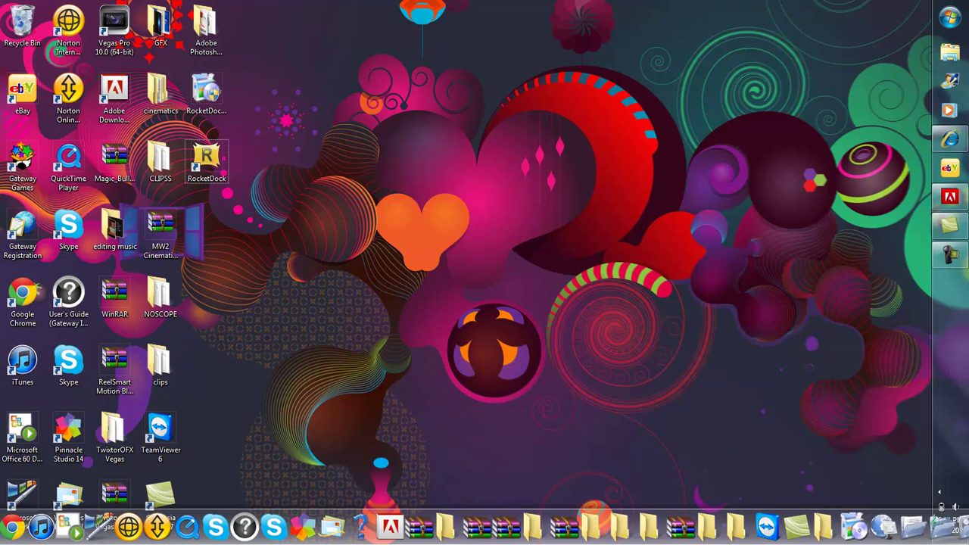
Turn on AutoHide for the dock, and switch it off again.
right_click(331, 524)
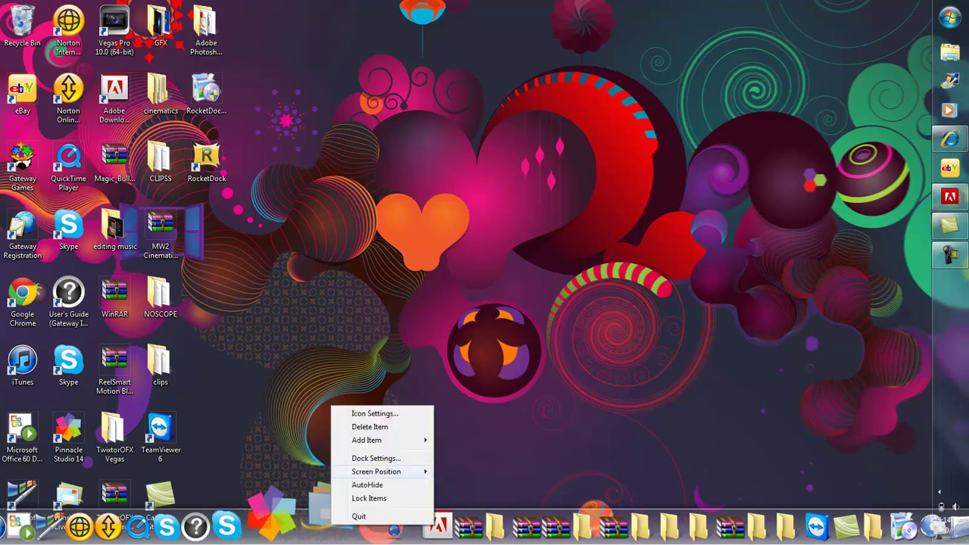
left_click(367, 484)
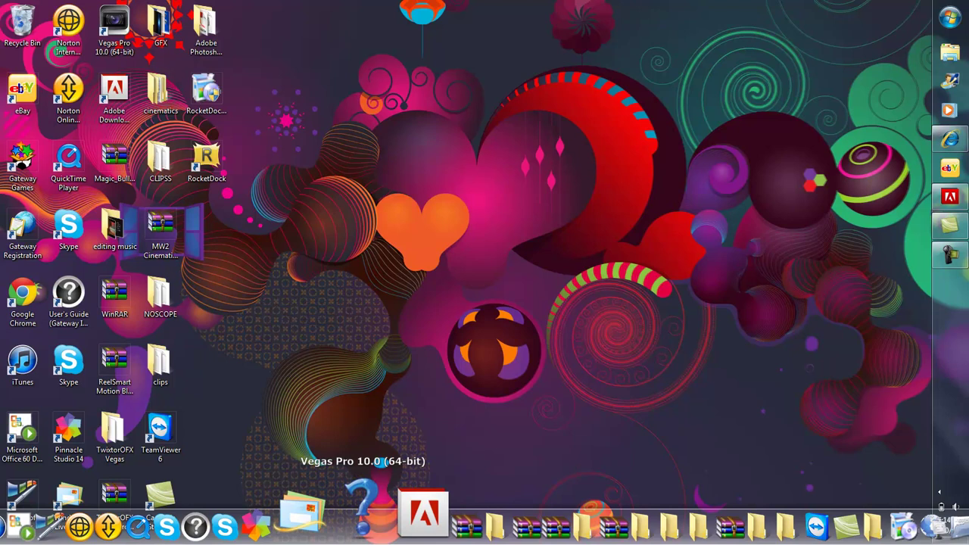
right_click(363, 526)
left_click(396, 479)
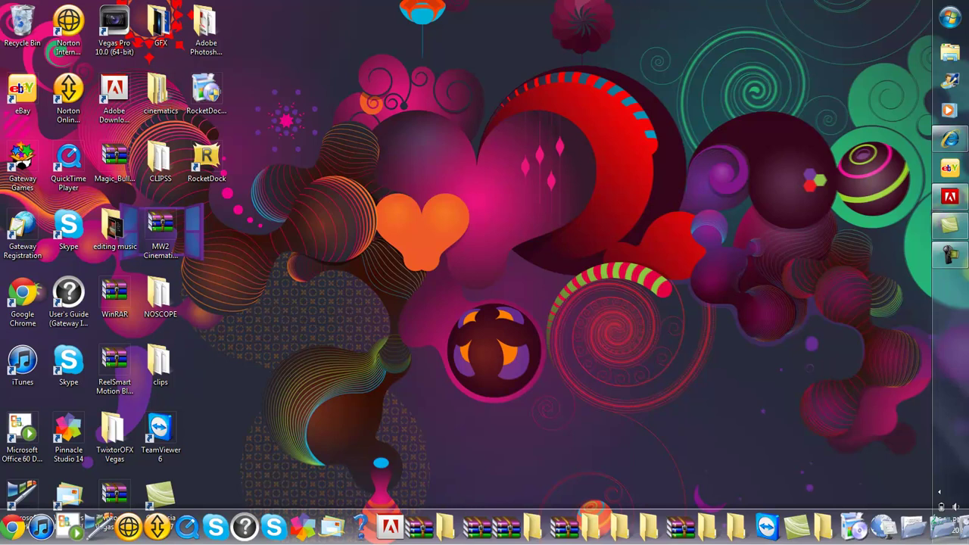
Switch back to Internet Explorer and replace the Google query with a search for "widgets for youtuvbbe".
left_click(951, 139)
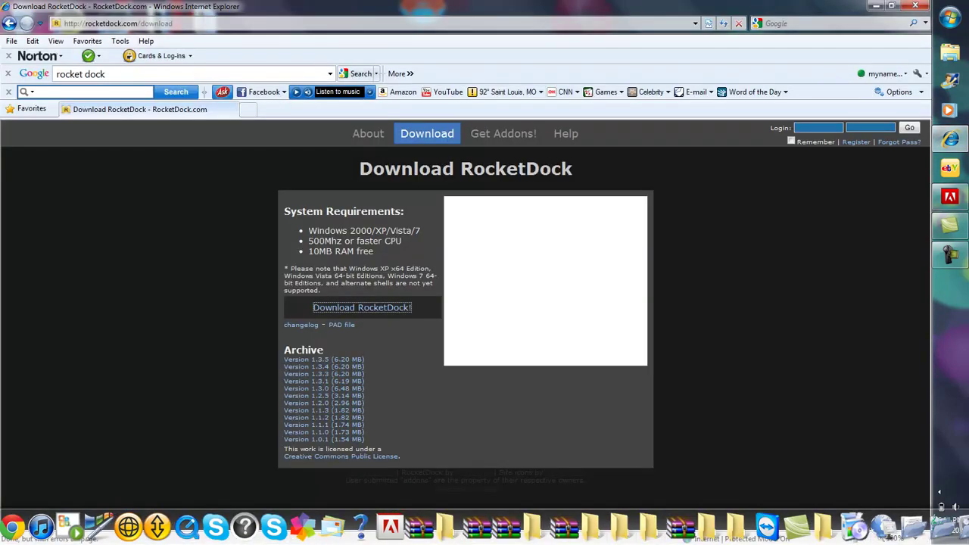
left_click(361, 73)
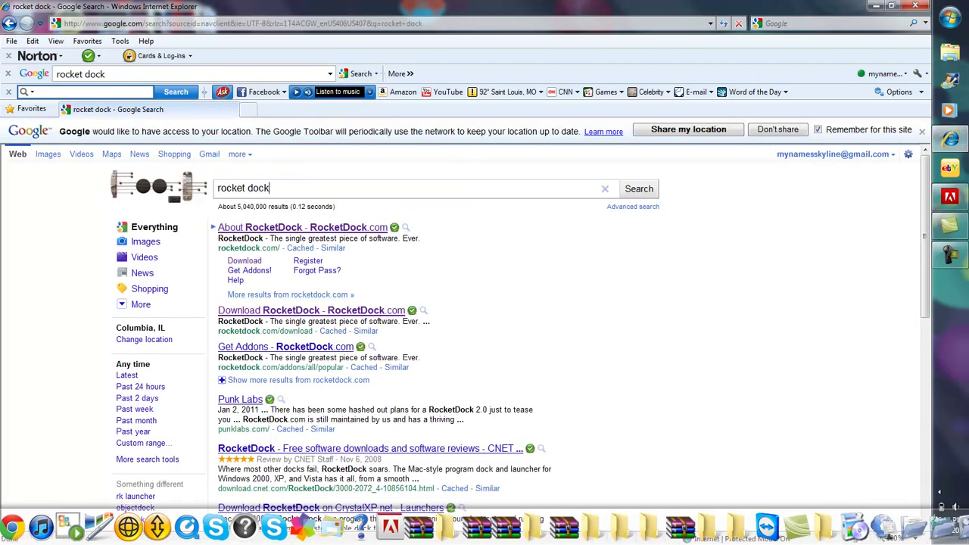
key("BackSpace")
key("BackSpace")
key("BackSpace")
key("BackSpace")
key("BackSpace")
key("BackSpace")
key("BackSpace")
key("BackSpace")
key("BackSpace")
key("BackSpace")
key("BackSpace")
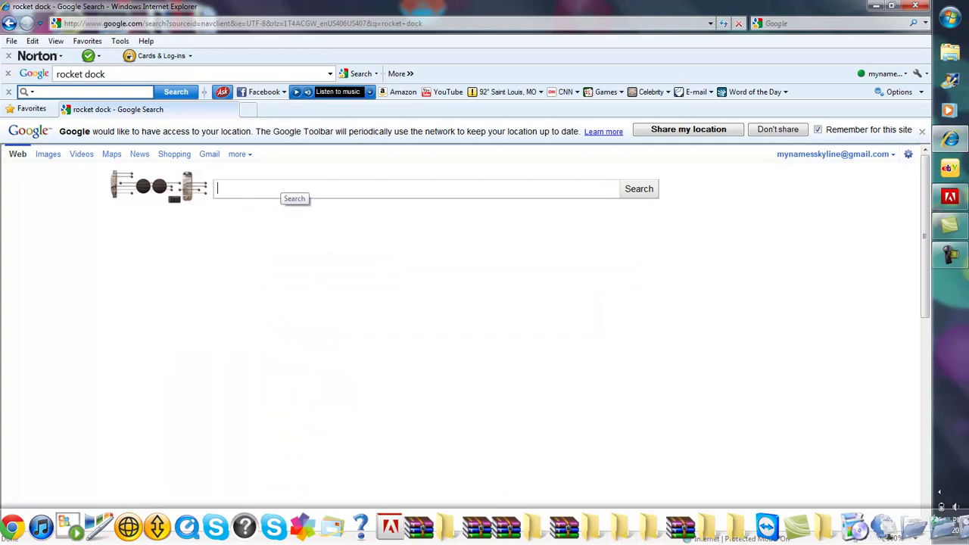
type("widgets ")
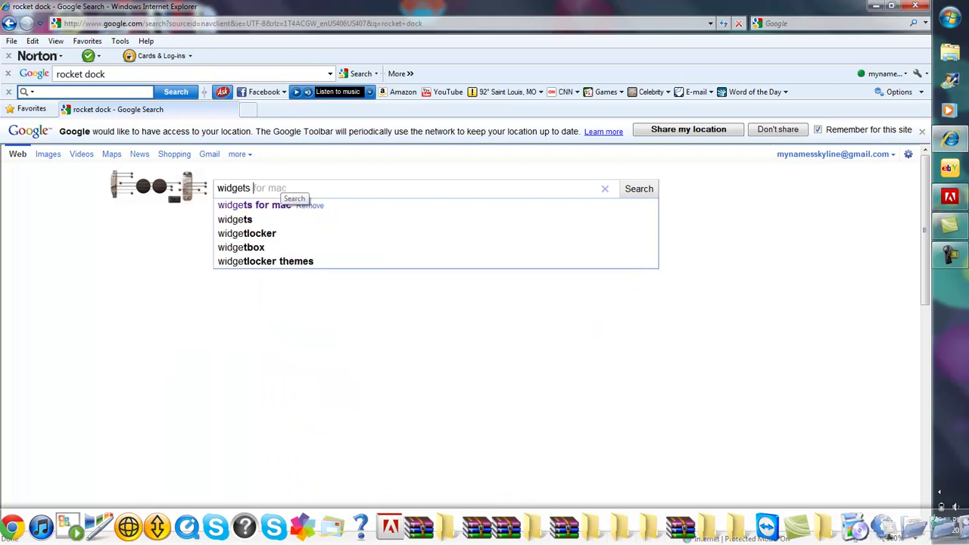
type("for yo")
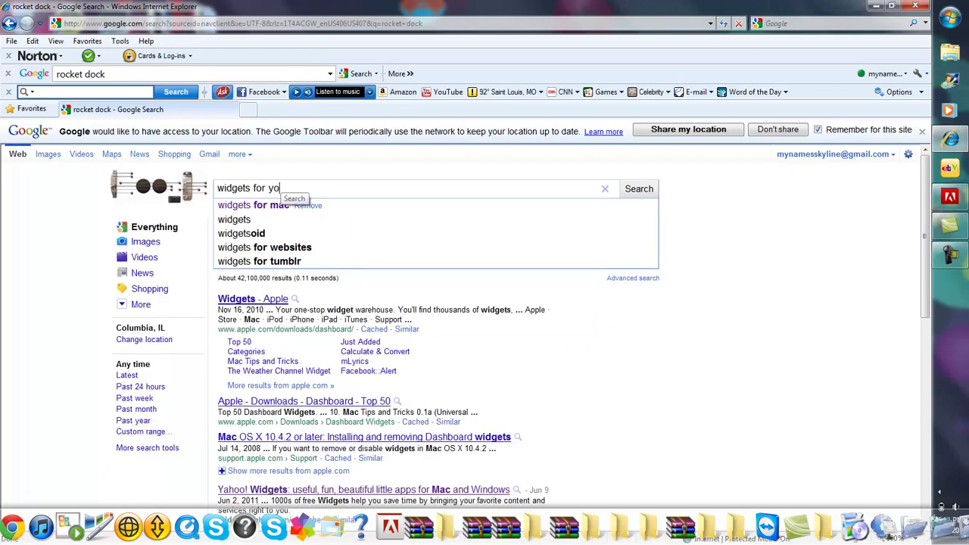
type("utuvbbe")
key("Return")
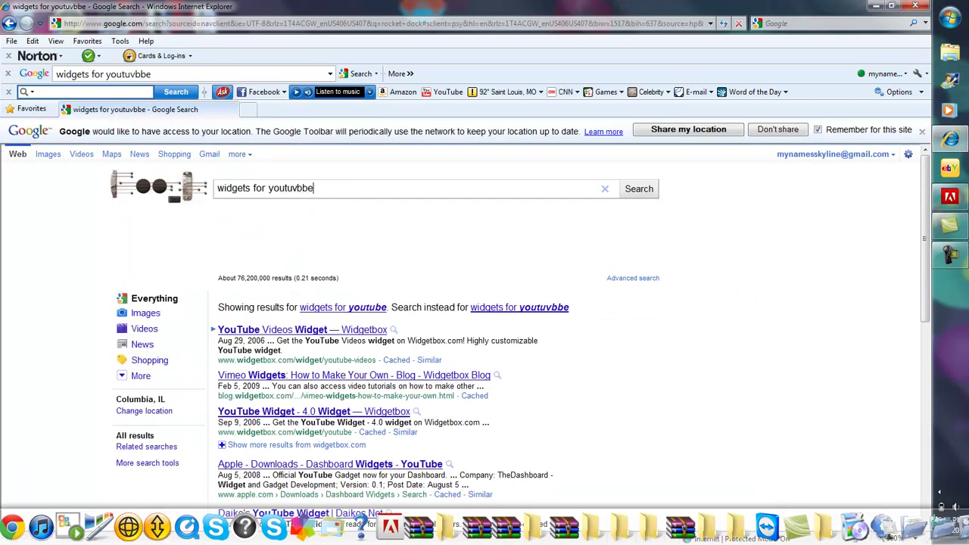
Correct the Google query to "widgets for youtube" and run the search.
key("BackSpace")
key("BackSpace")
key("BackSpace")
key("BackSpace")
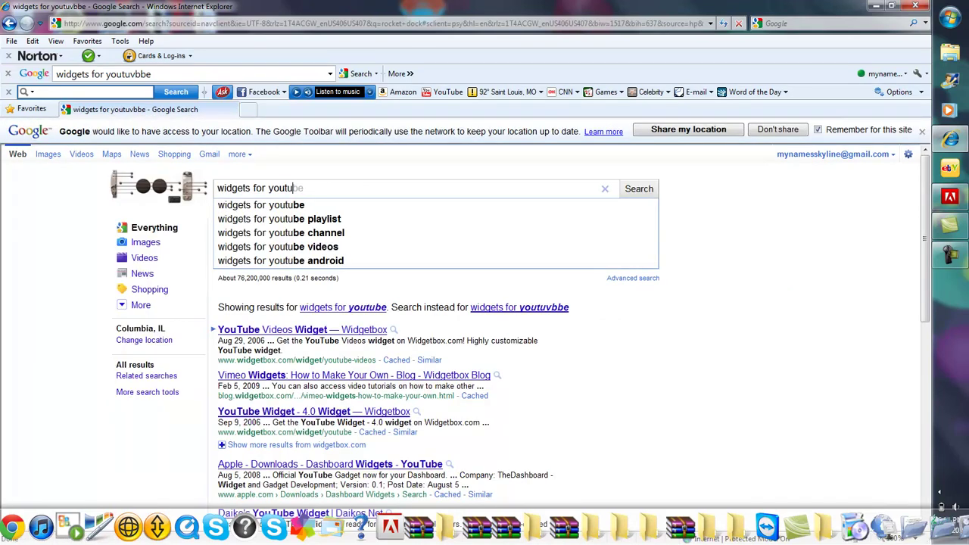
type("be")
key("Return")
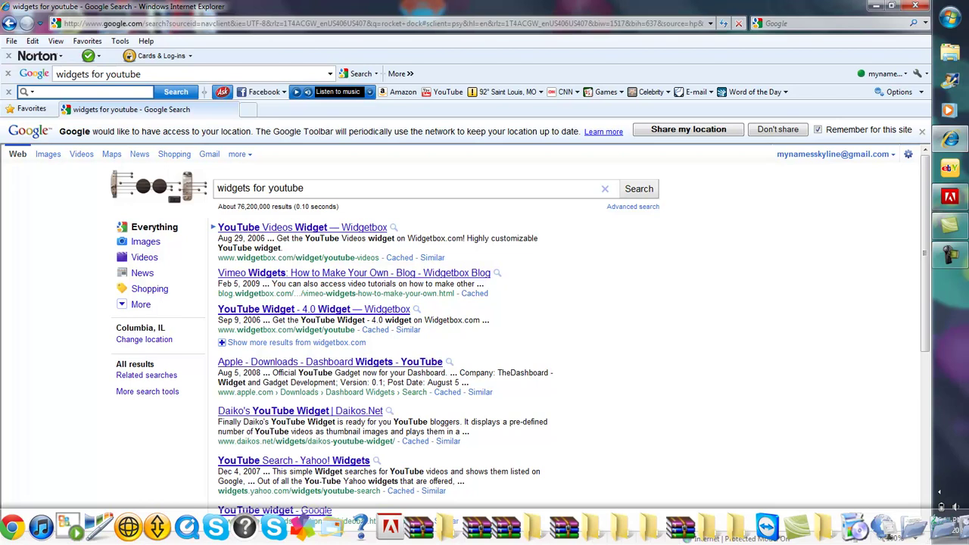
Look through the Google results for YouTube widgets from start to end.
scroll(484, 333, "down", 3)
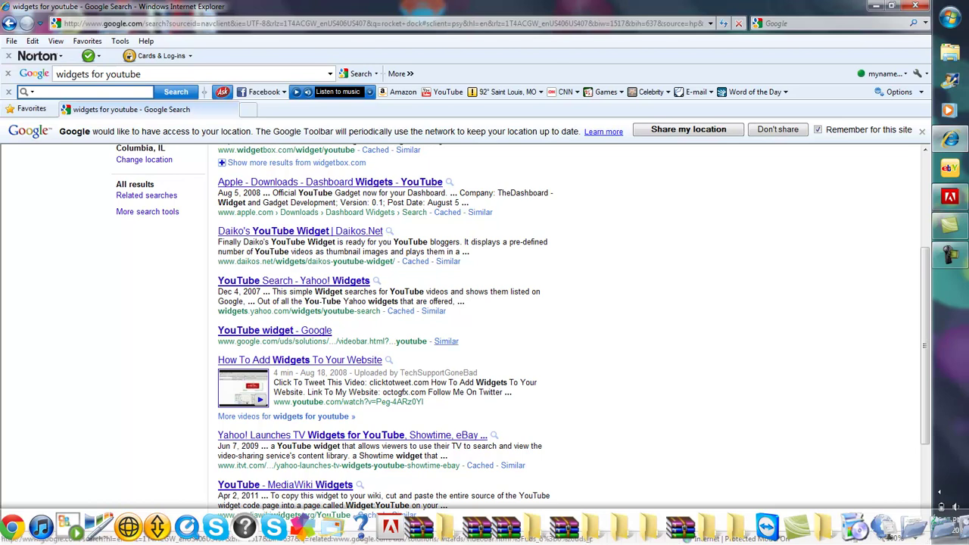
scroll(521, 337, "up", 2)
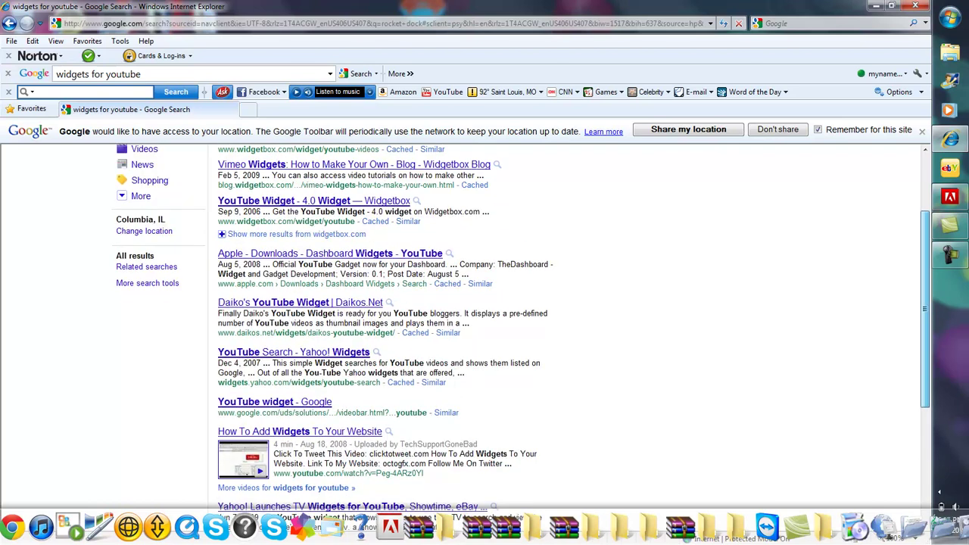
scroll(521, 337, "up", 2)
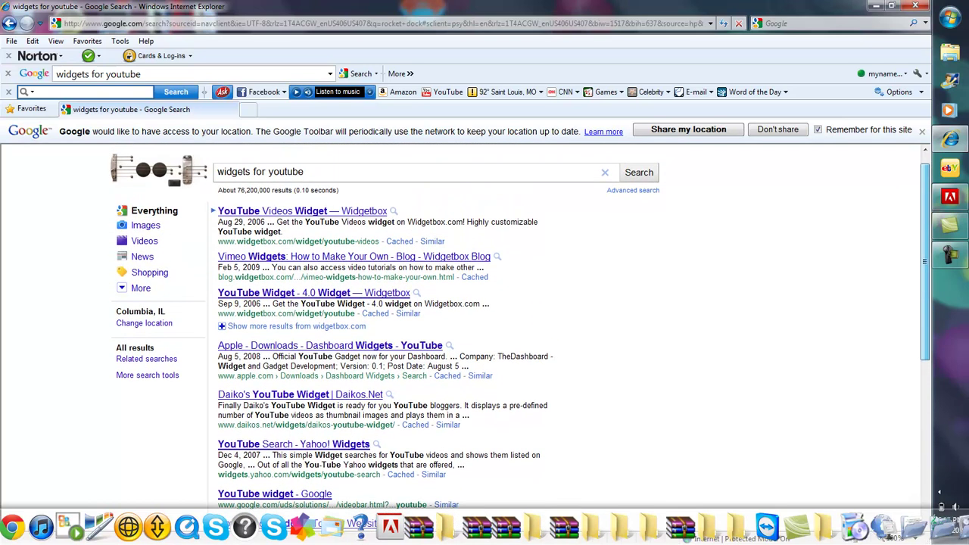
scroll(521, 337, "down", 4)
scroll(521, 337, "down", 1)
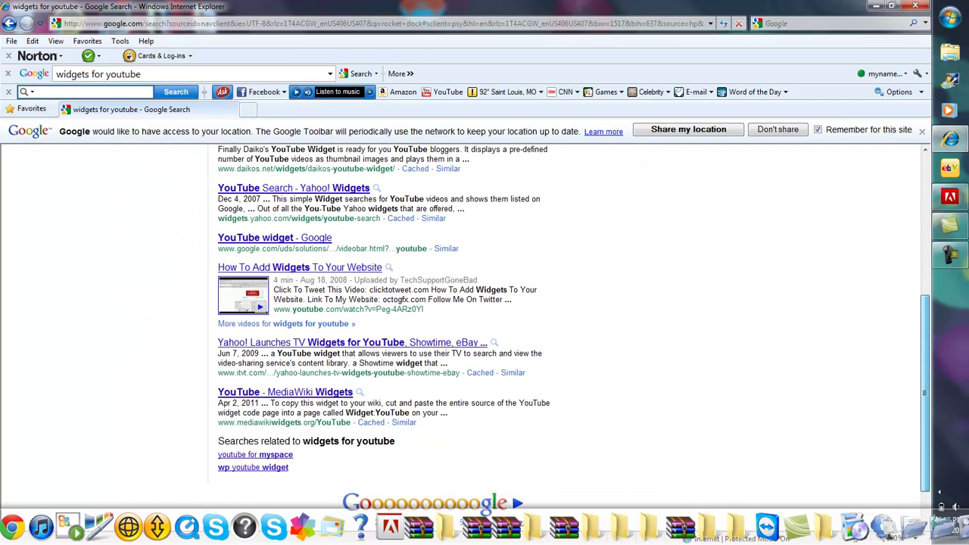
scroll(521, 337, "up", 3)
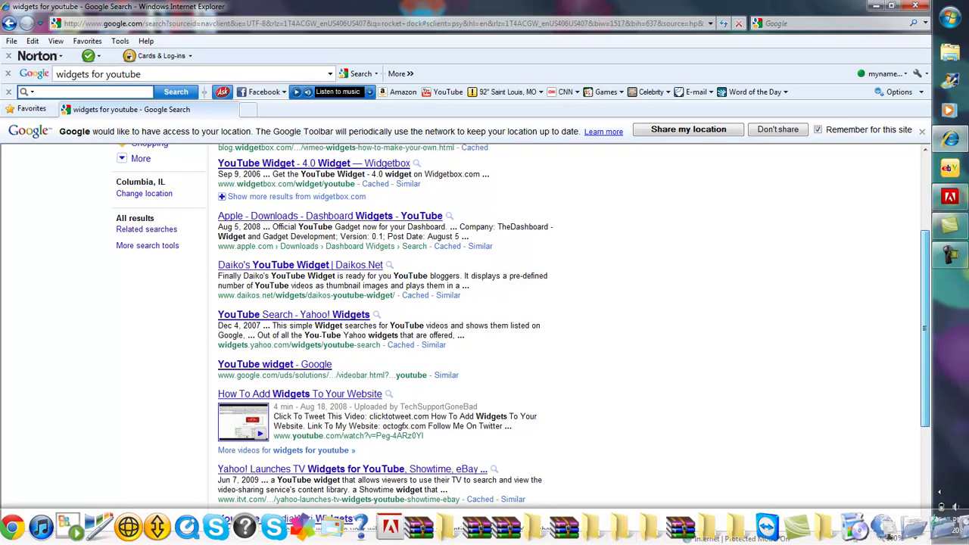
scroll(521, 337, "up", 3)
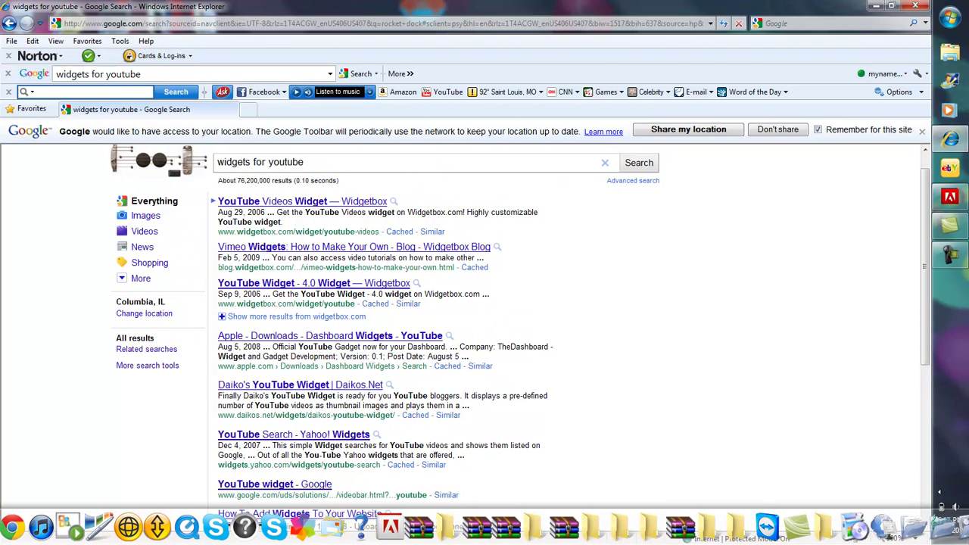
scroll(521, 337, "up", 1)
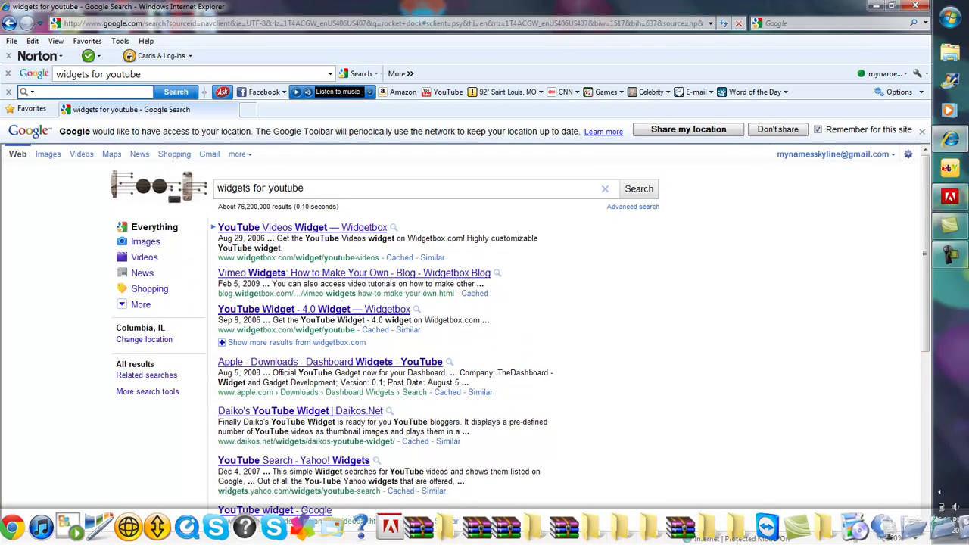
Search Google for "widgets for yahoo" and open the Yahoo! Widgets site from the results.
double_click(285, 188)
key("BackSpace")
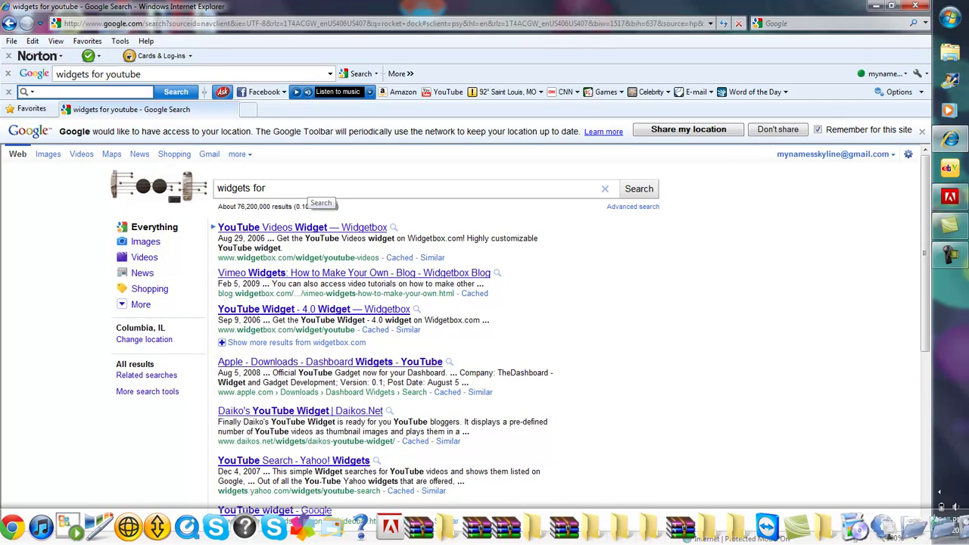
type("yahoo")
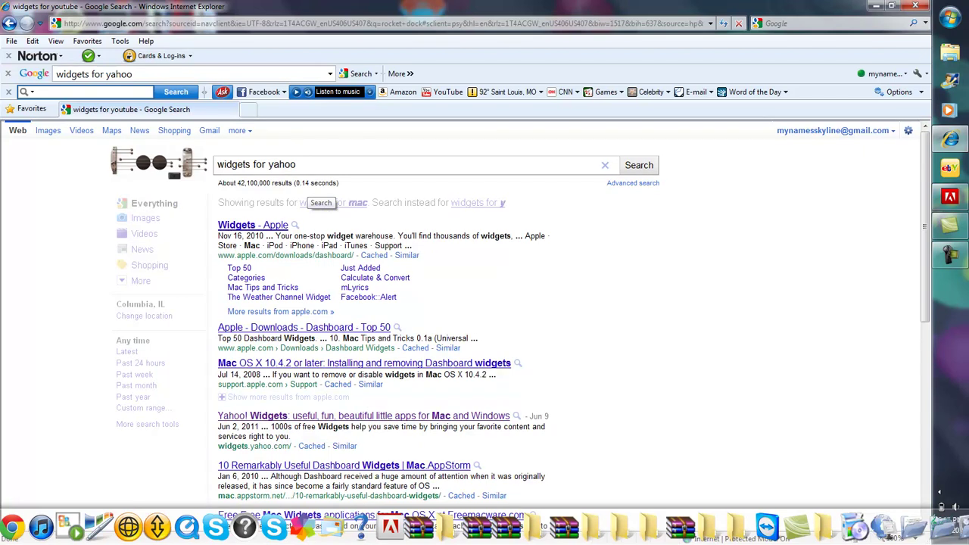
key("Return")
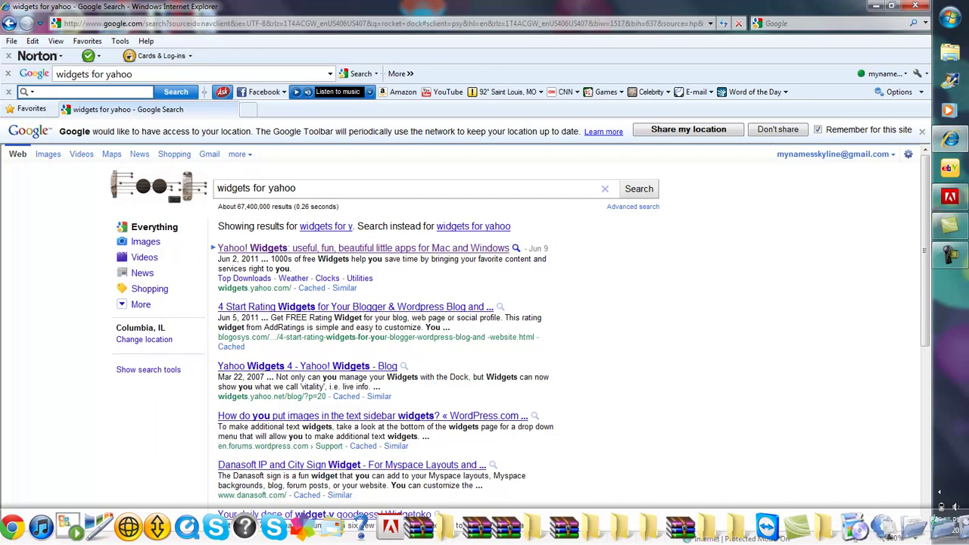
left_click(363, 247)
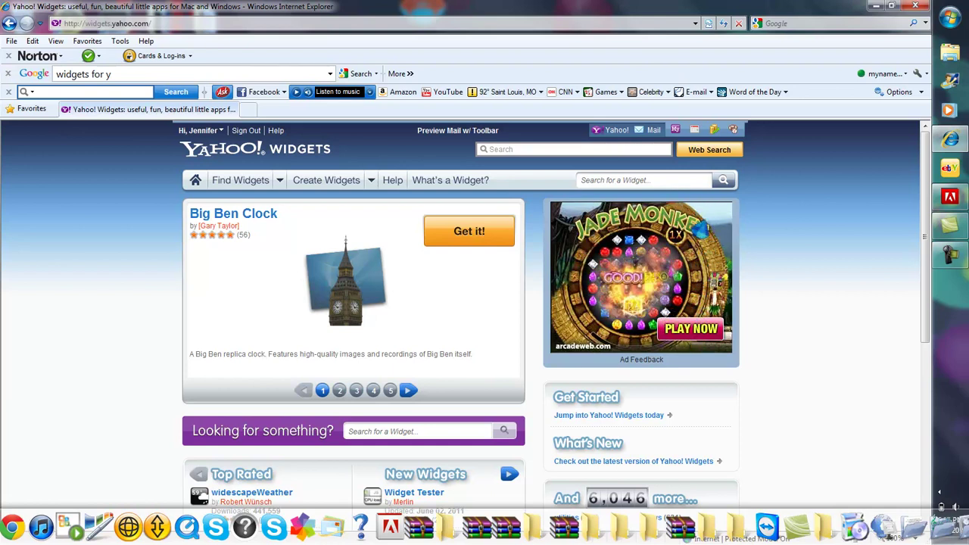
List the gallery's top downloads, and search the Yahoo! Widgets gallery for "ipod" to look over the matching widgets.
left_click(279, 180)
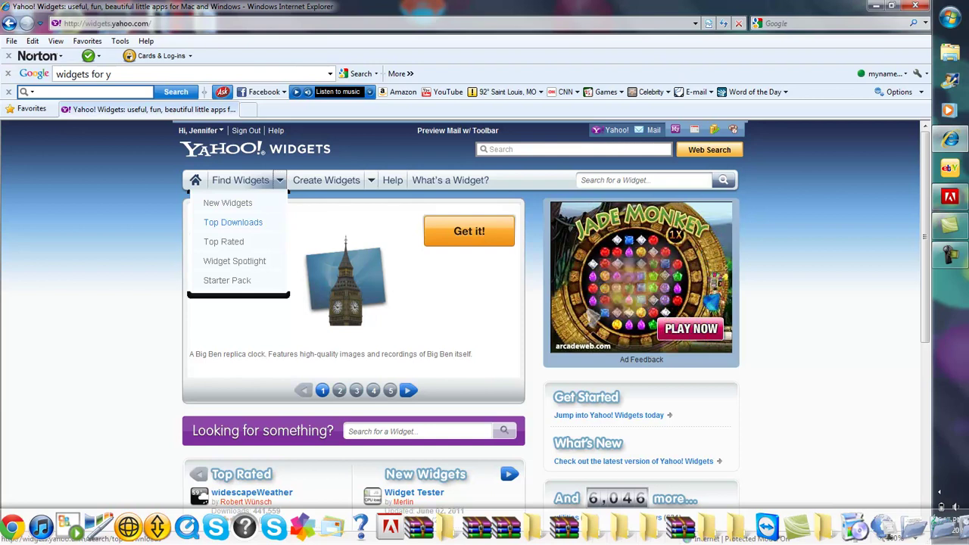
left_click(233, 221)
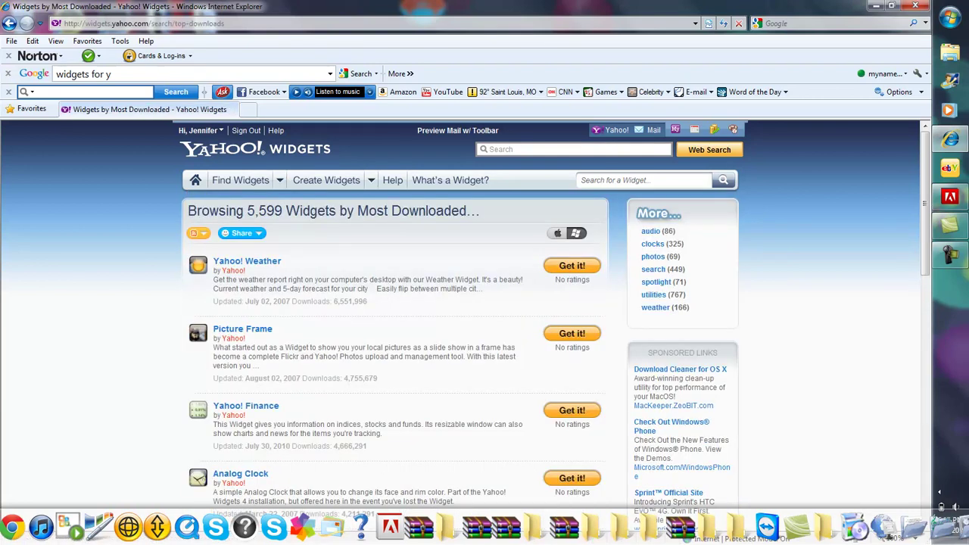
left_click(644, 180)
type("iphonm")
key("BackSpace")
key("BackSpace")
key("BackSpace")
key("BackSpace")
type("od")
key("Return")
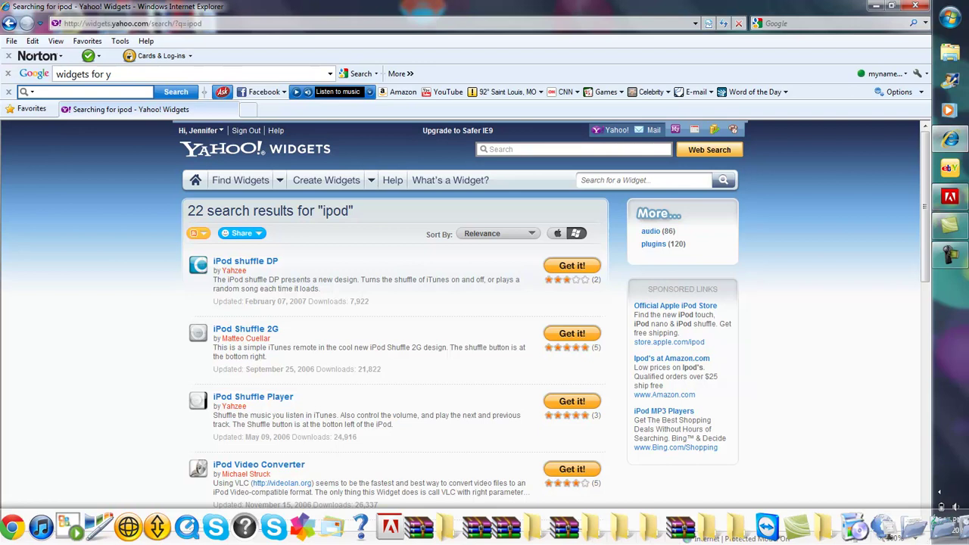
scroll(464, 310, "down", 3)
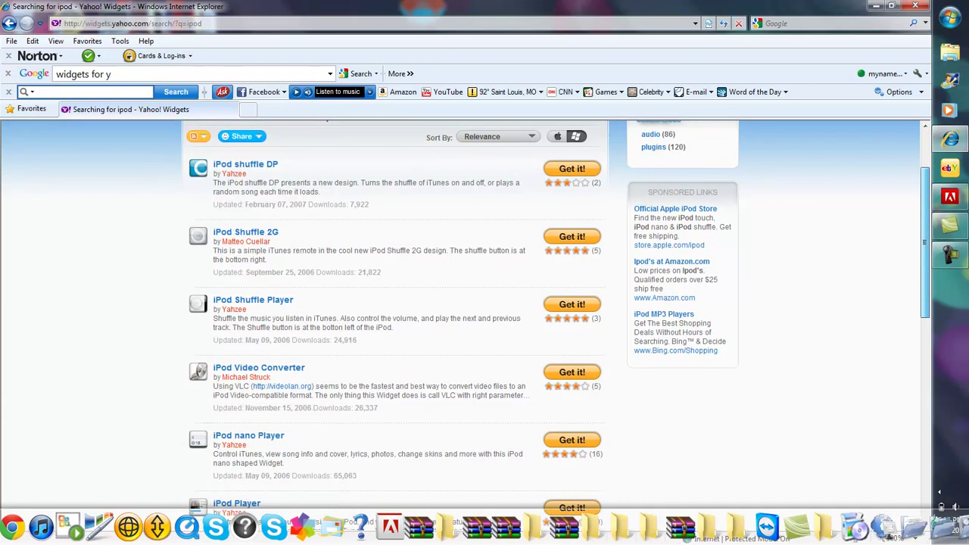
scroll(465, 310, "up", 3)
Search the widget gallery for "neon cl.ock" and open the download page of the Neon Clock widget.
left_click(583, 180)
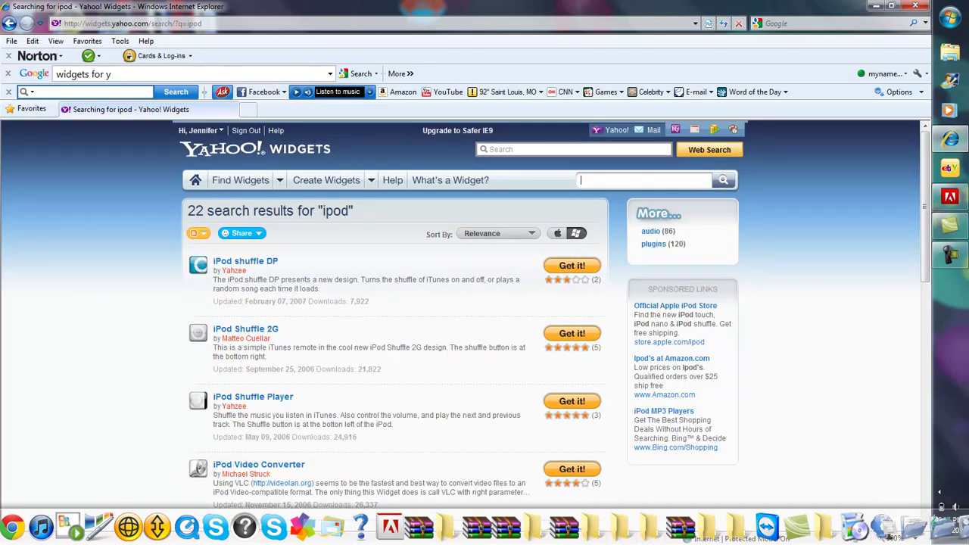
type("neon clock")
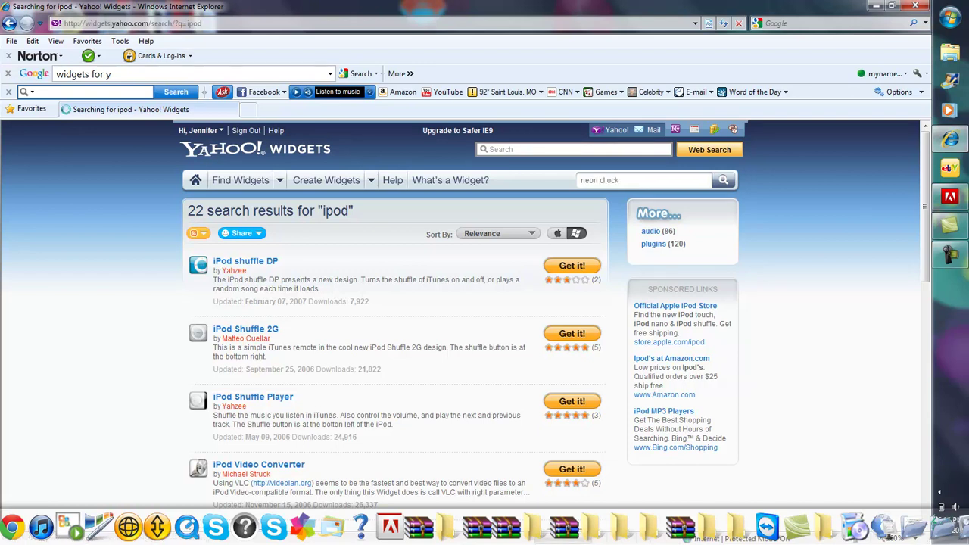
key("Return")
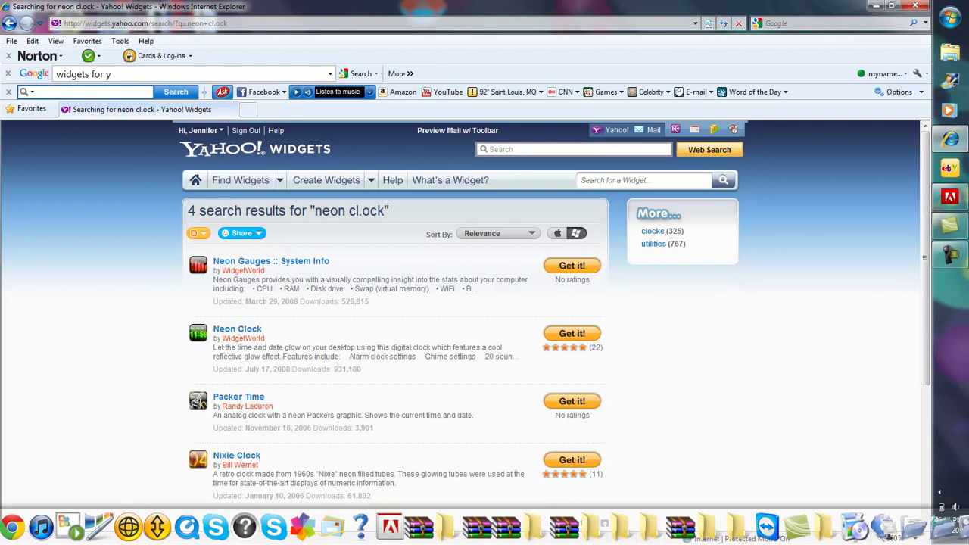
left_click(572, 333)
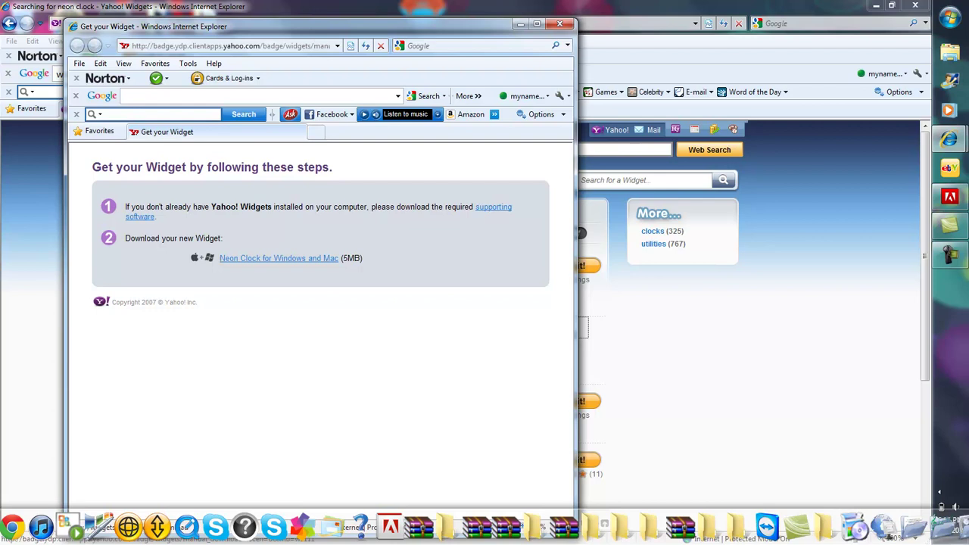
View the supporting software page and its Widget Starter Pack download page, and return to the Neon Clock download page.
left_click(493, 206)
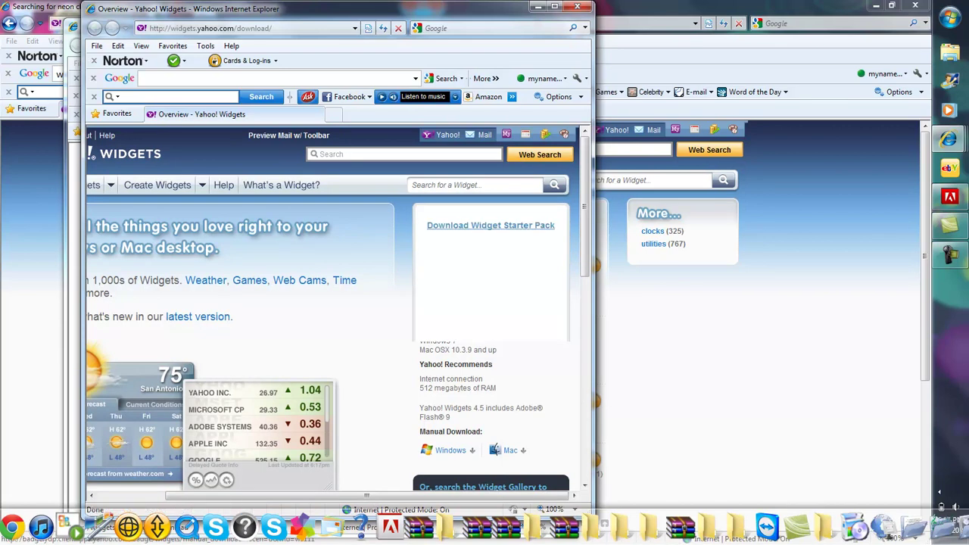
left_click(491, 225)
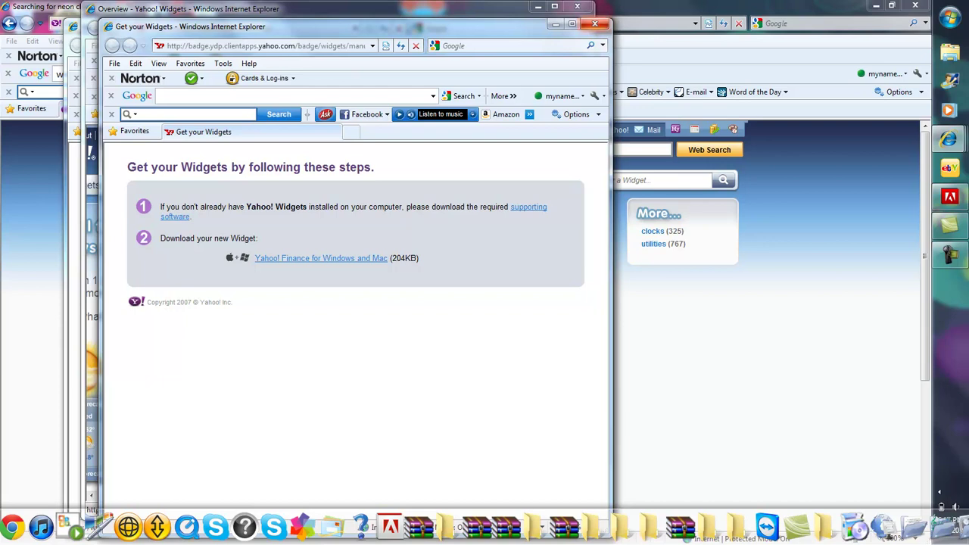
key("alt+F4")
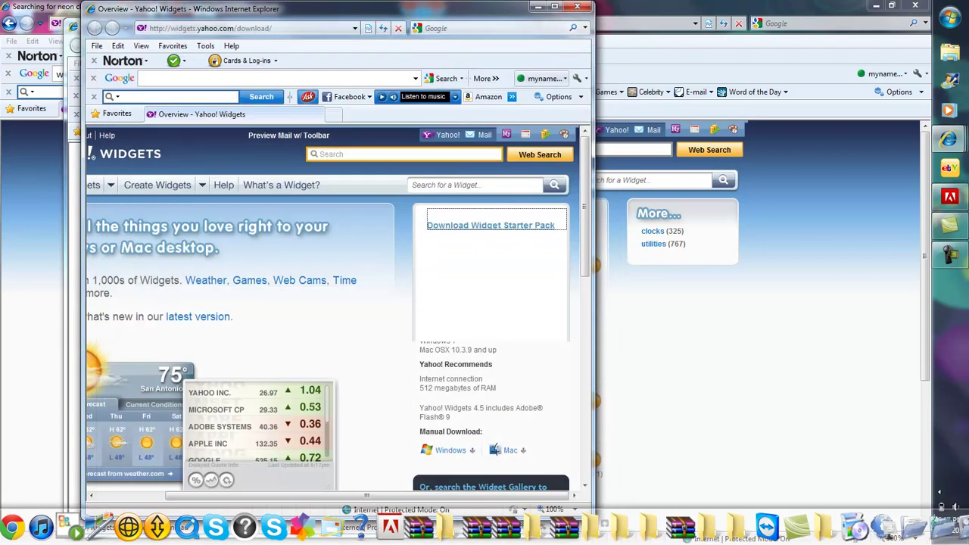
key("alt+Tab")
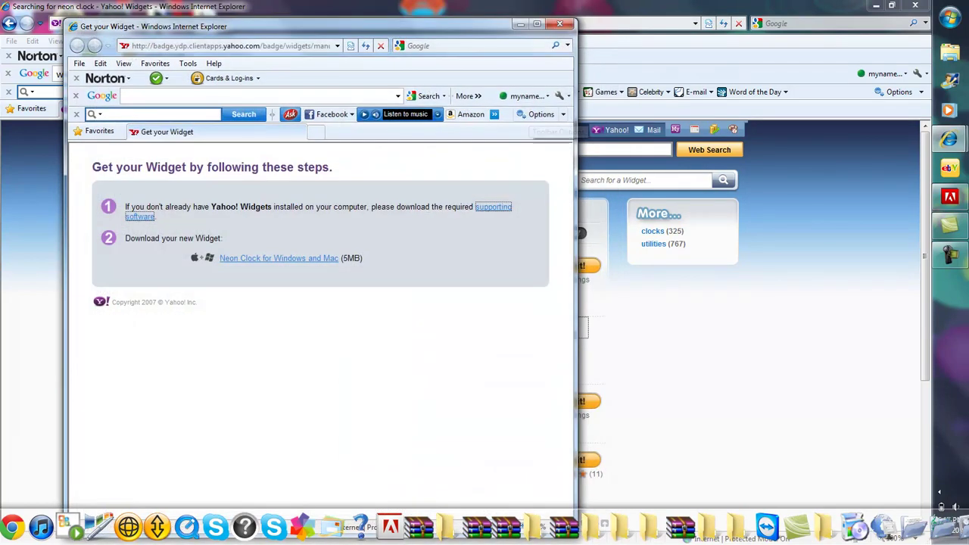